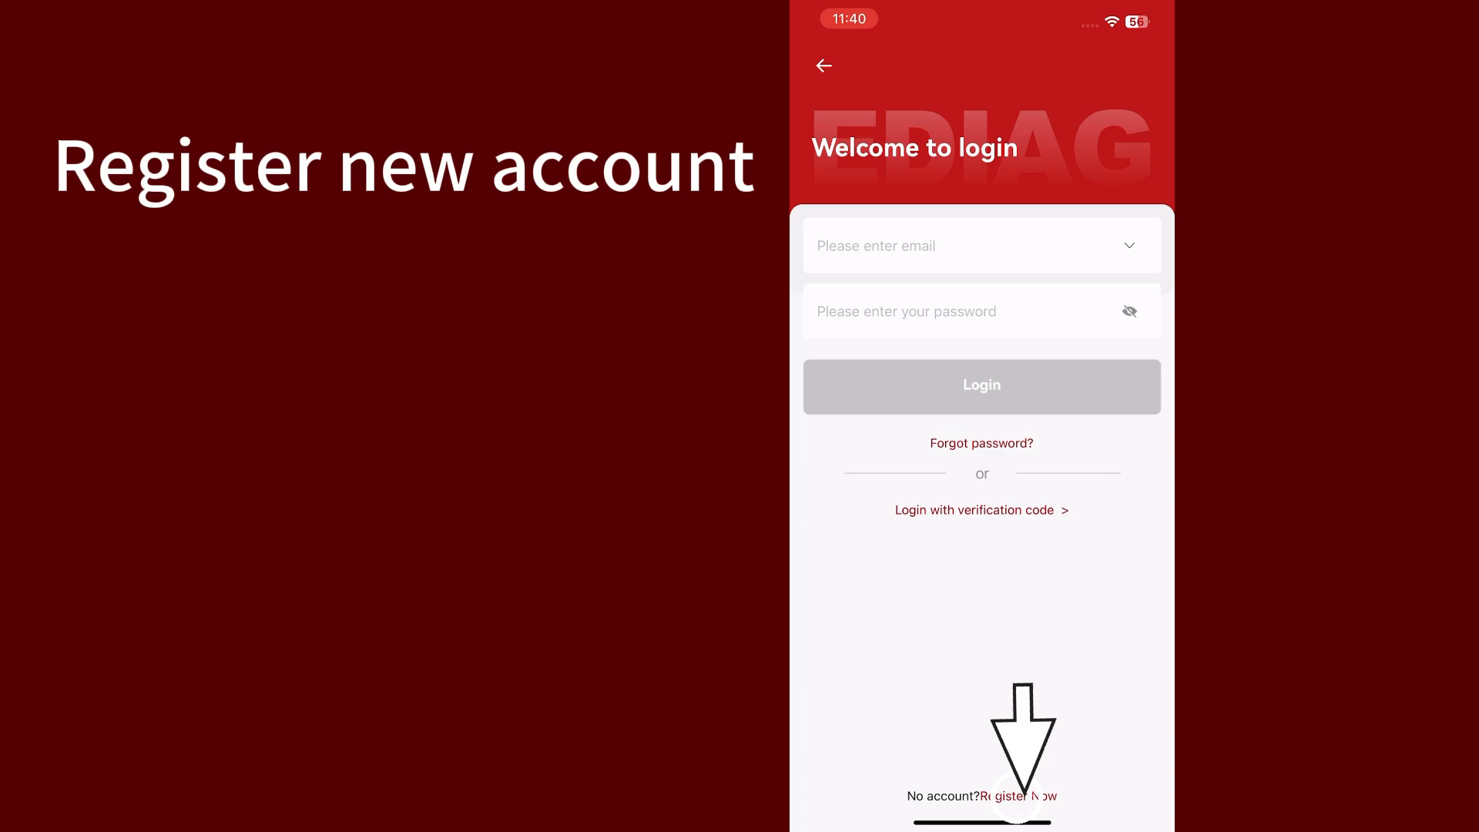
Start registering a new account via 'Register Now' on the login screen.
left_click(1018, 796)
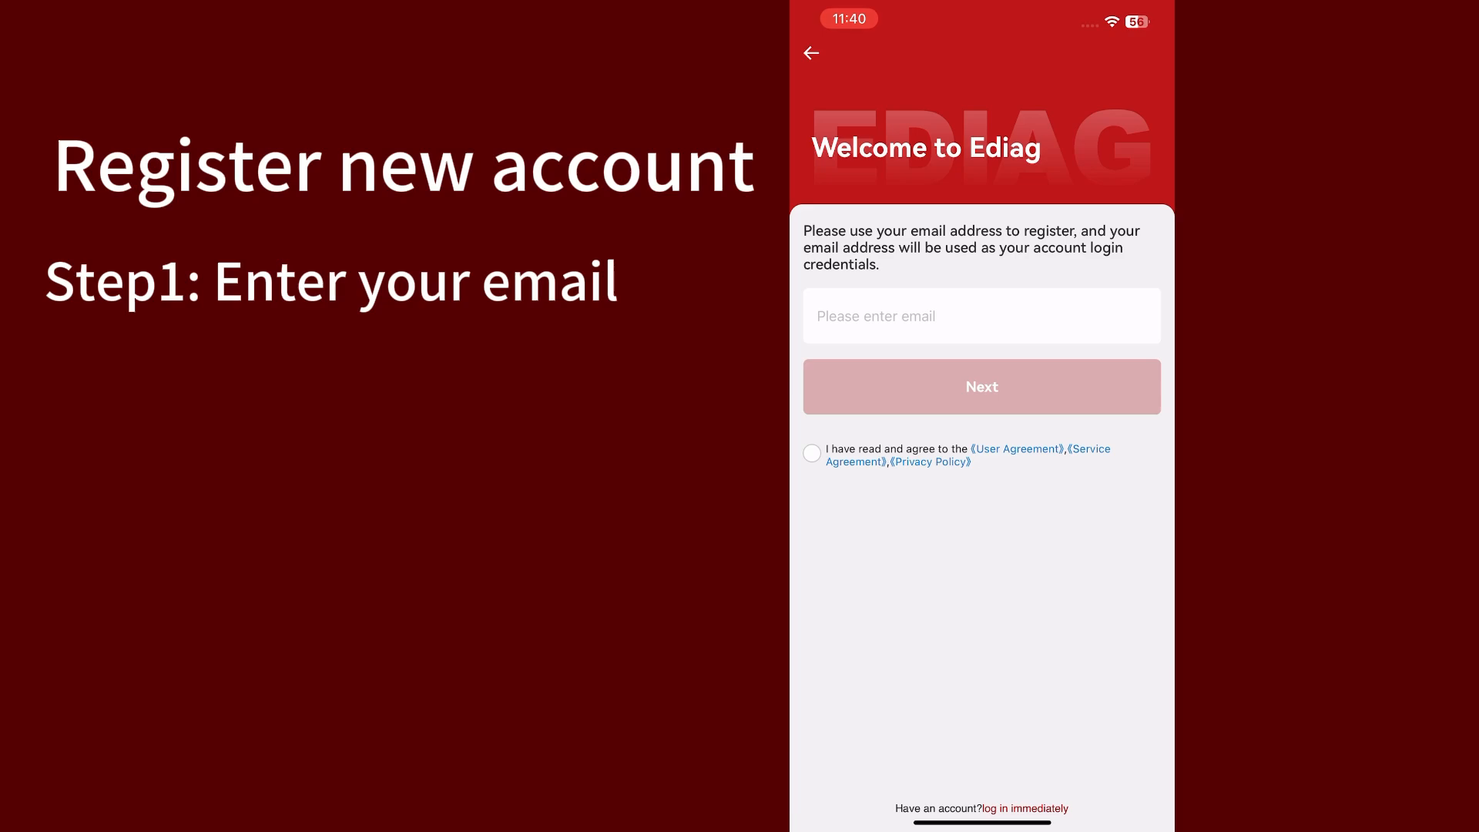
left_click(981, 315)
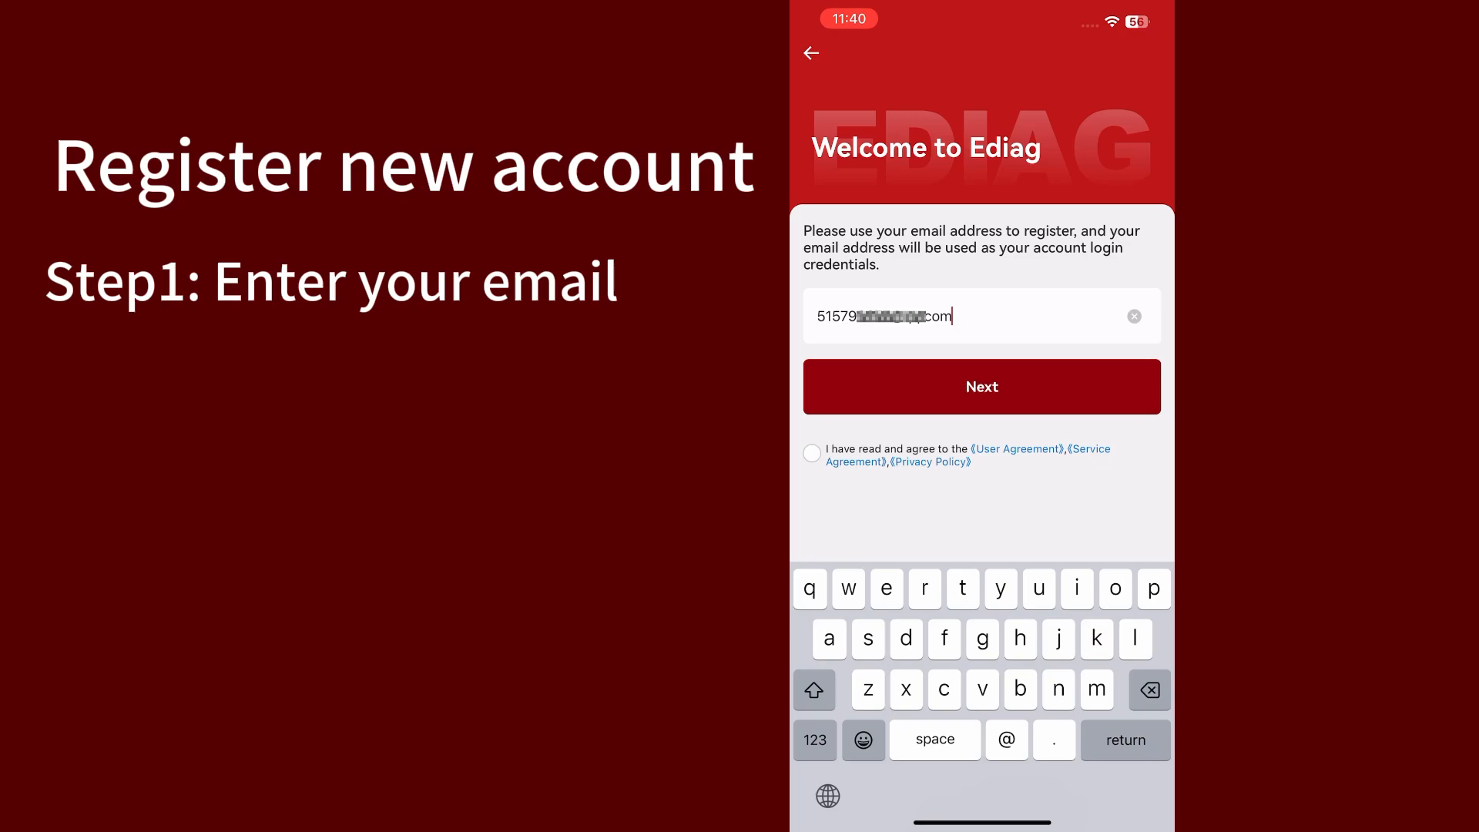
left_click(811, 453)
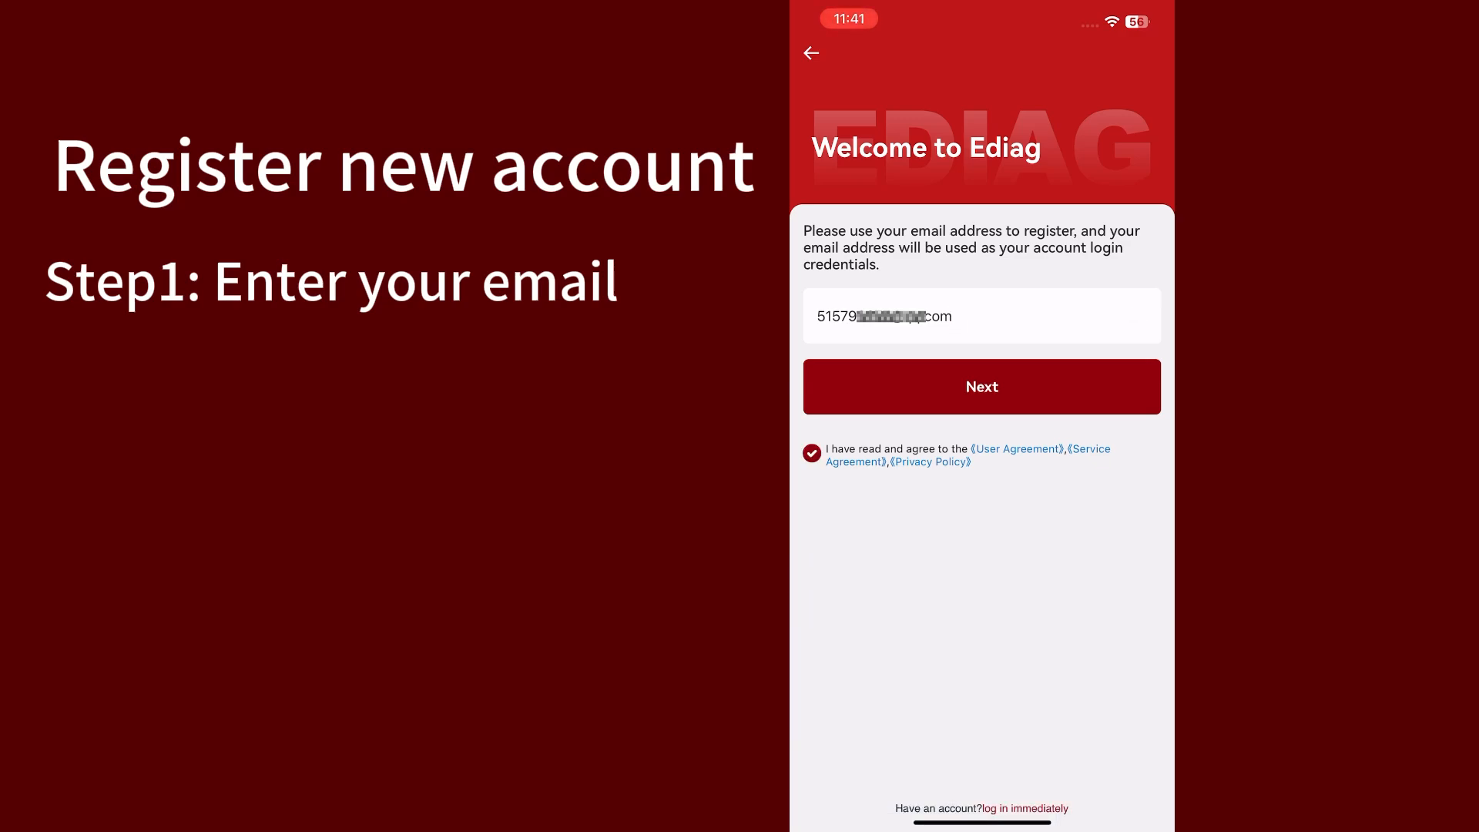
left_click(980, 386)
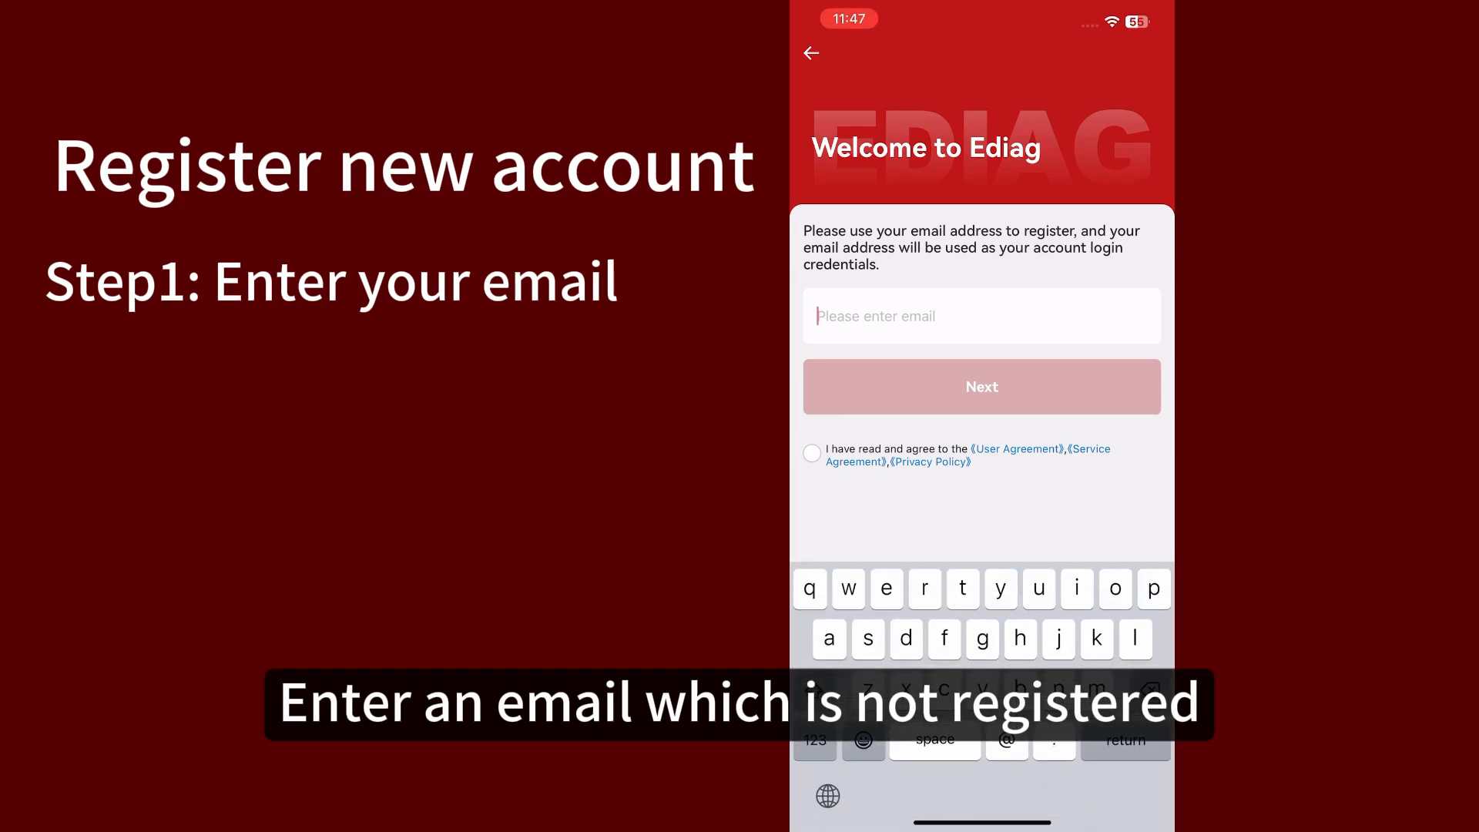
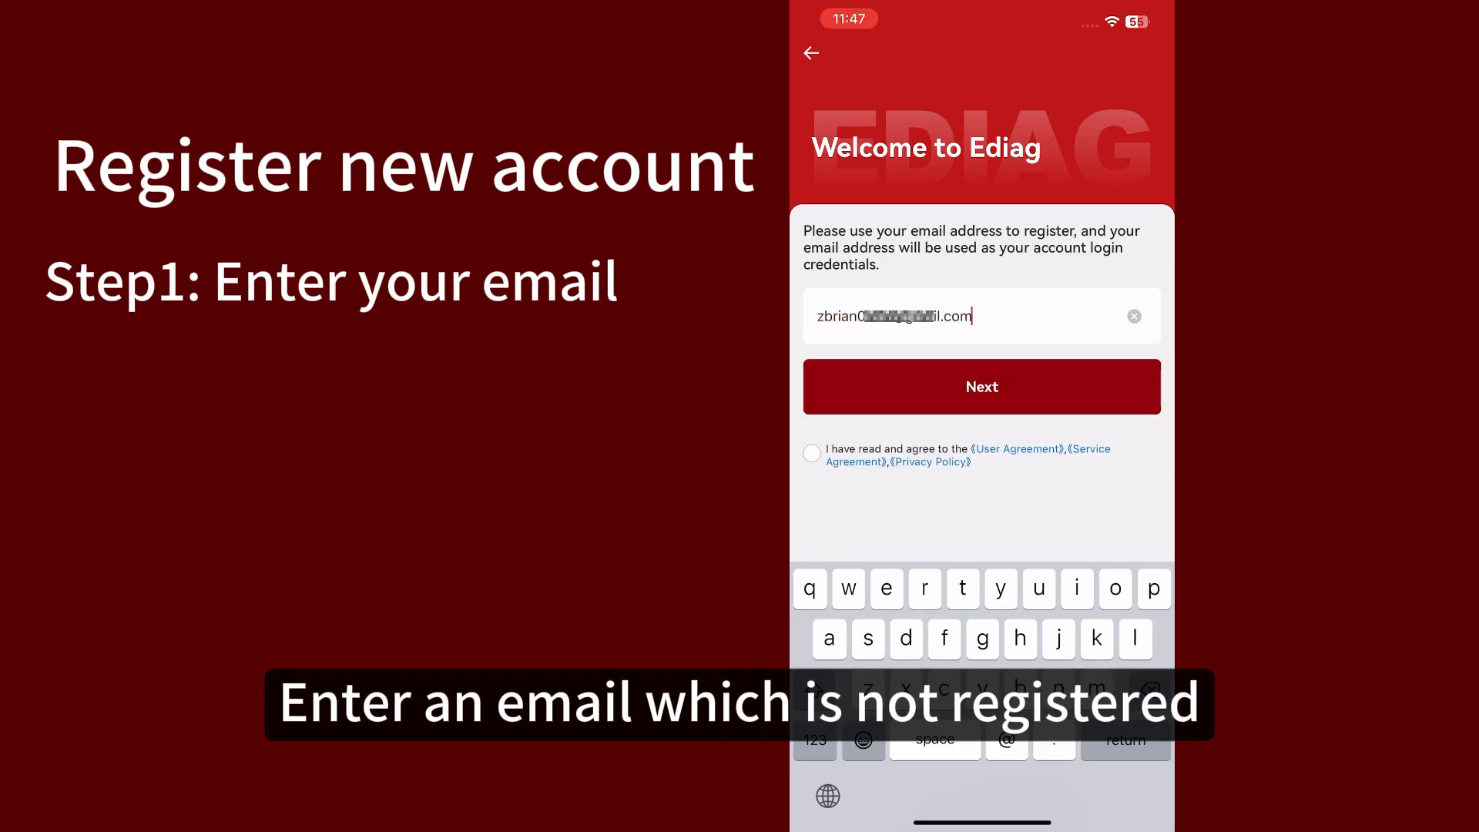
Submit the new email with the user and privacy agreements accepted to request a verification code.
key("Return")
left_click(812, 453)
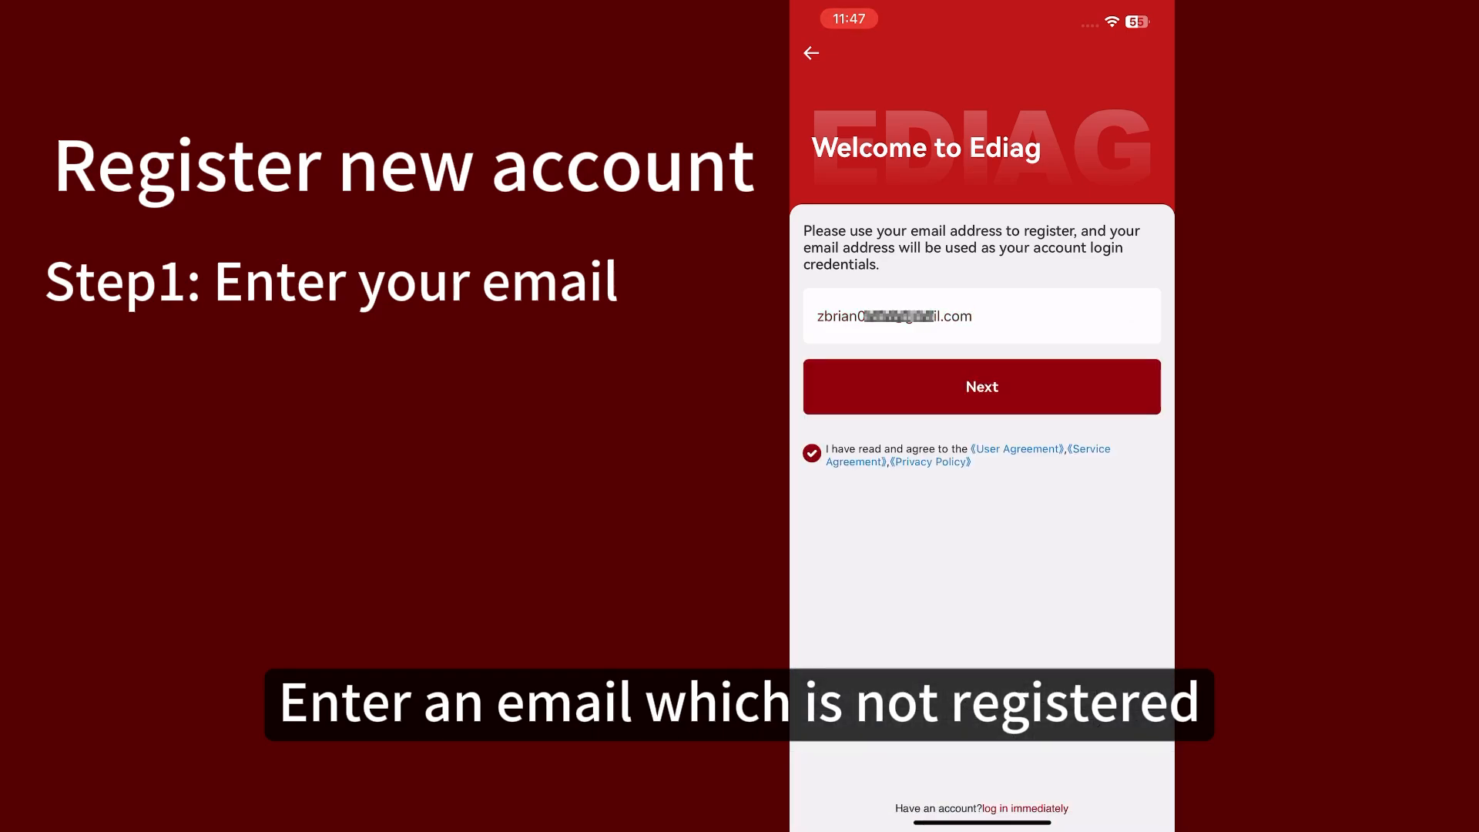
left_click(982, 386)
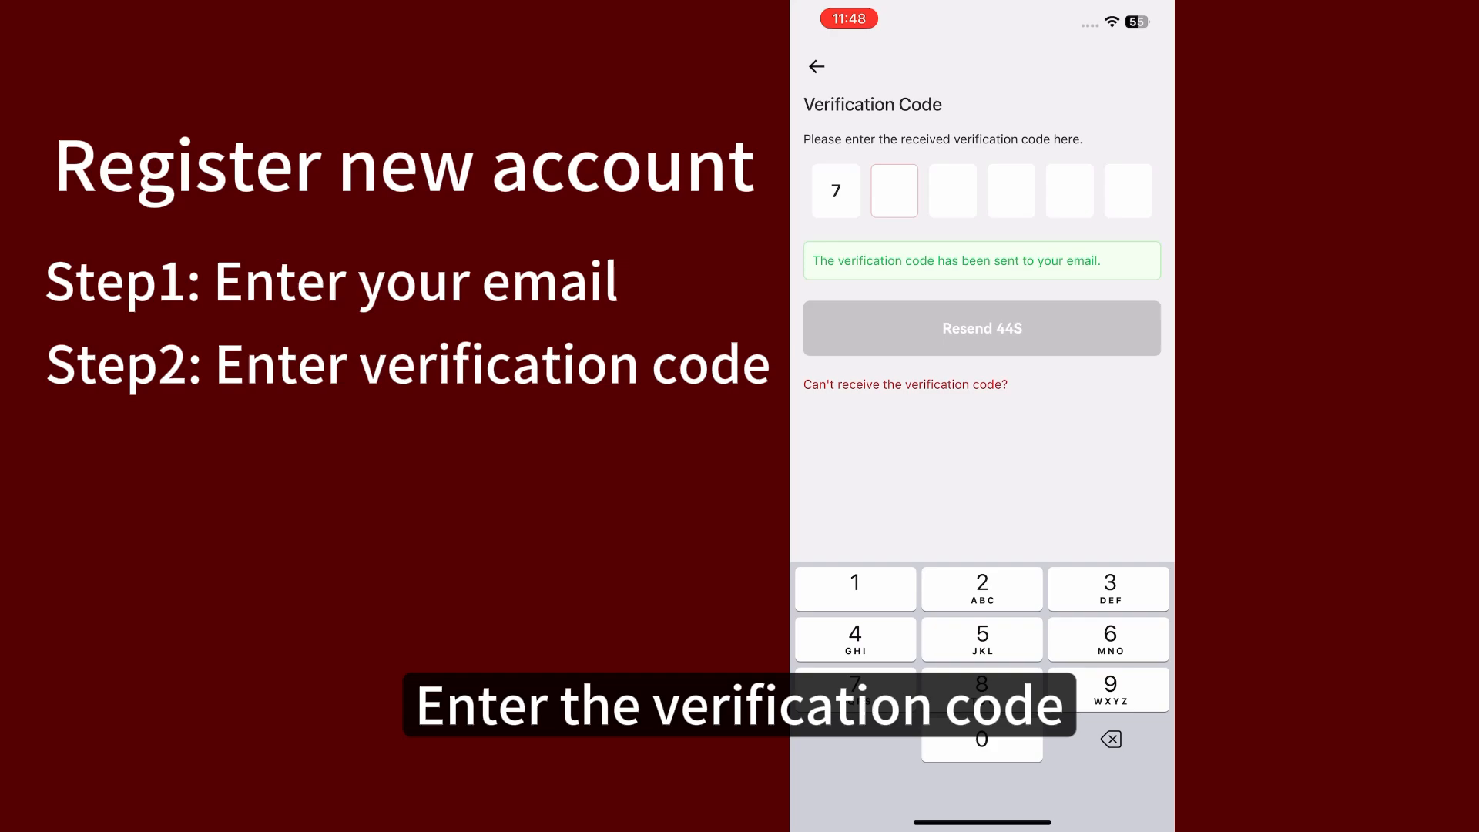
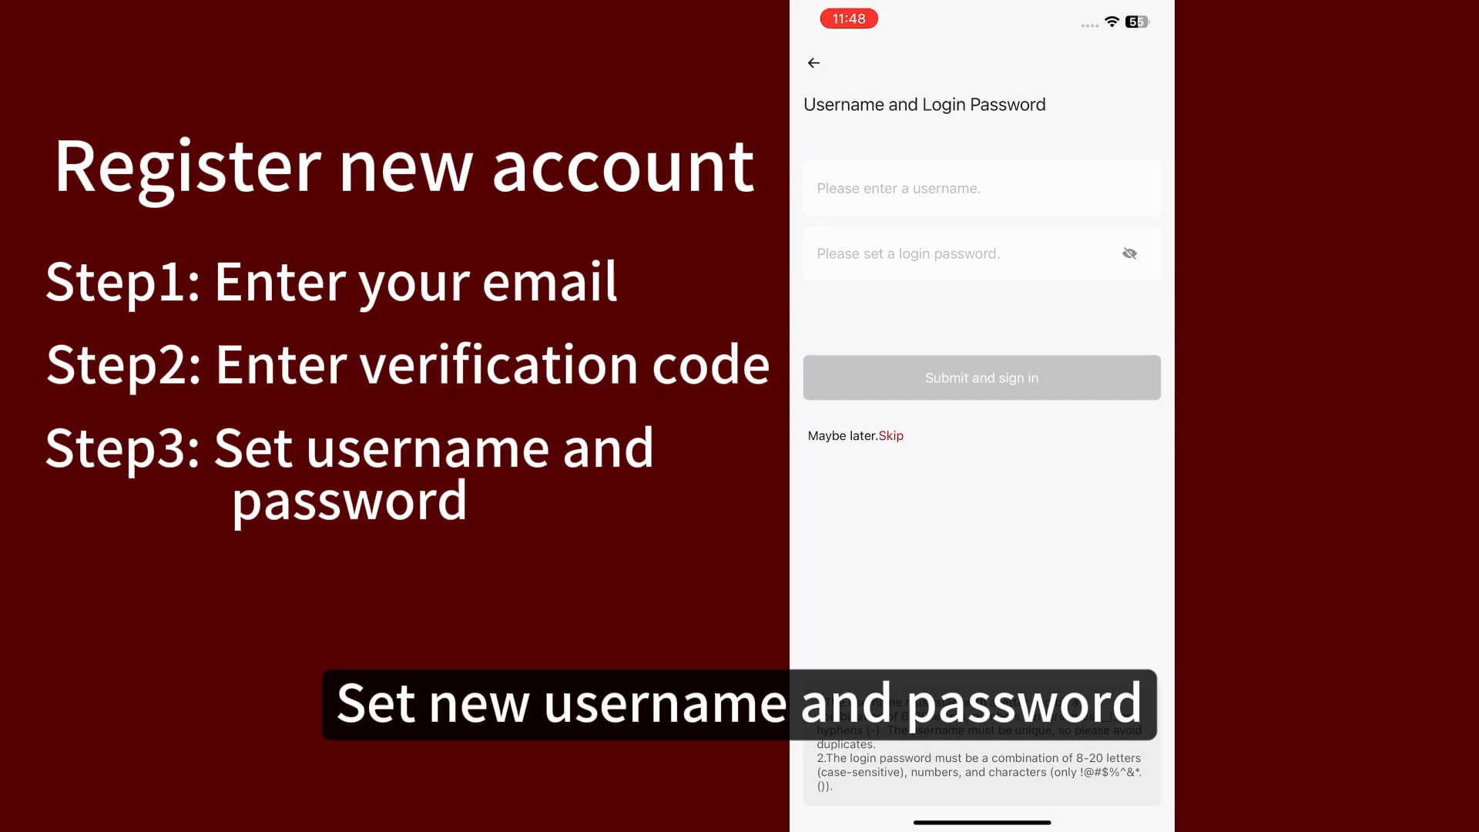
Sign in with username kingobda123 after the first username was taken, reaching the diagnostics home.
left_click(983, 188)
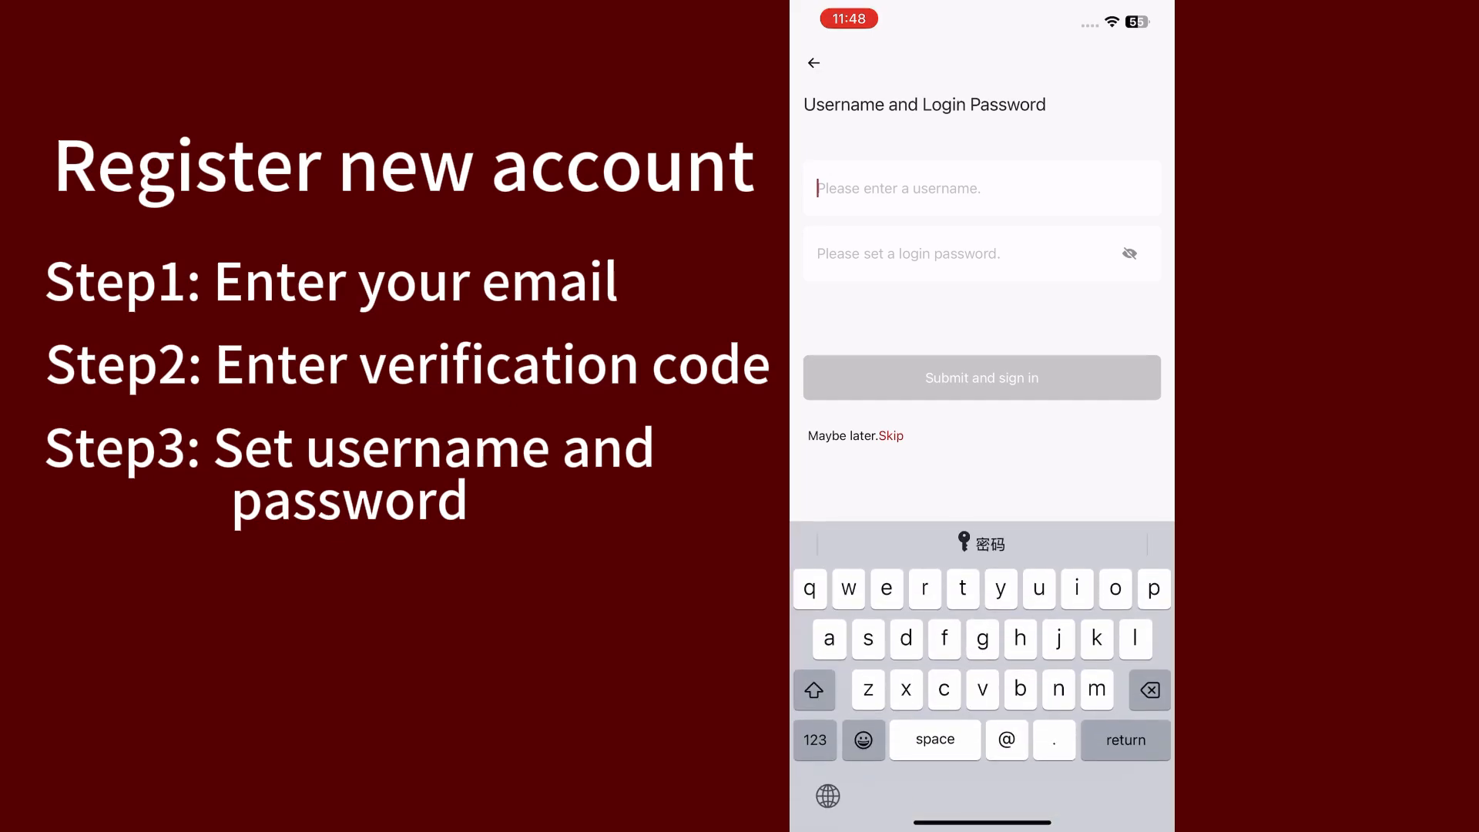
type("kingo")
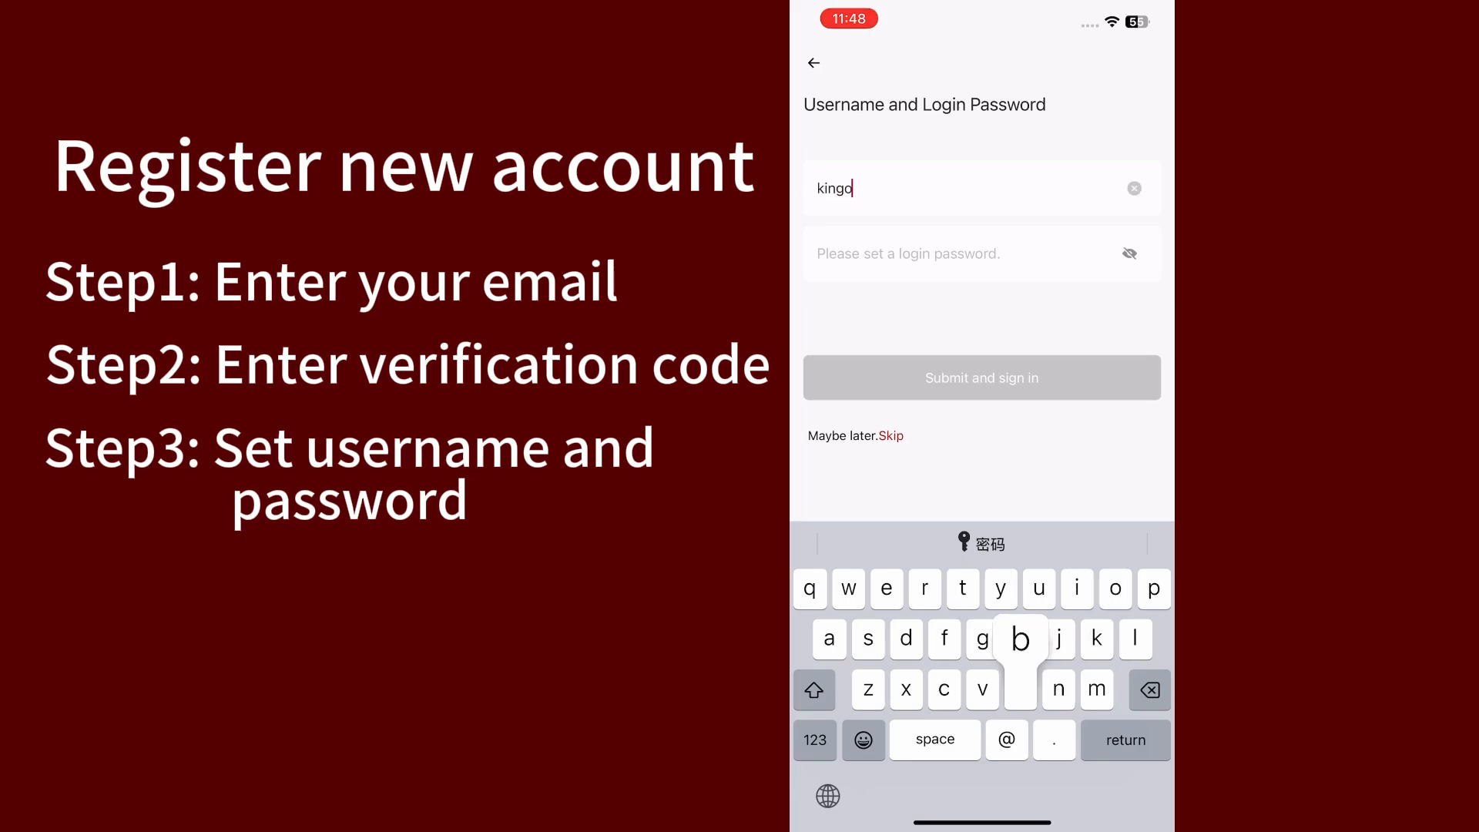
type("bd")
left_click(981, 324)
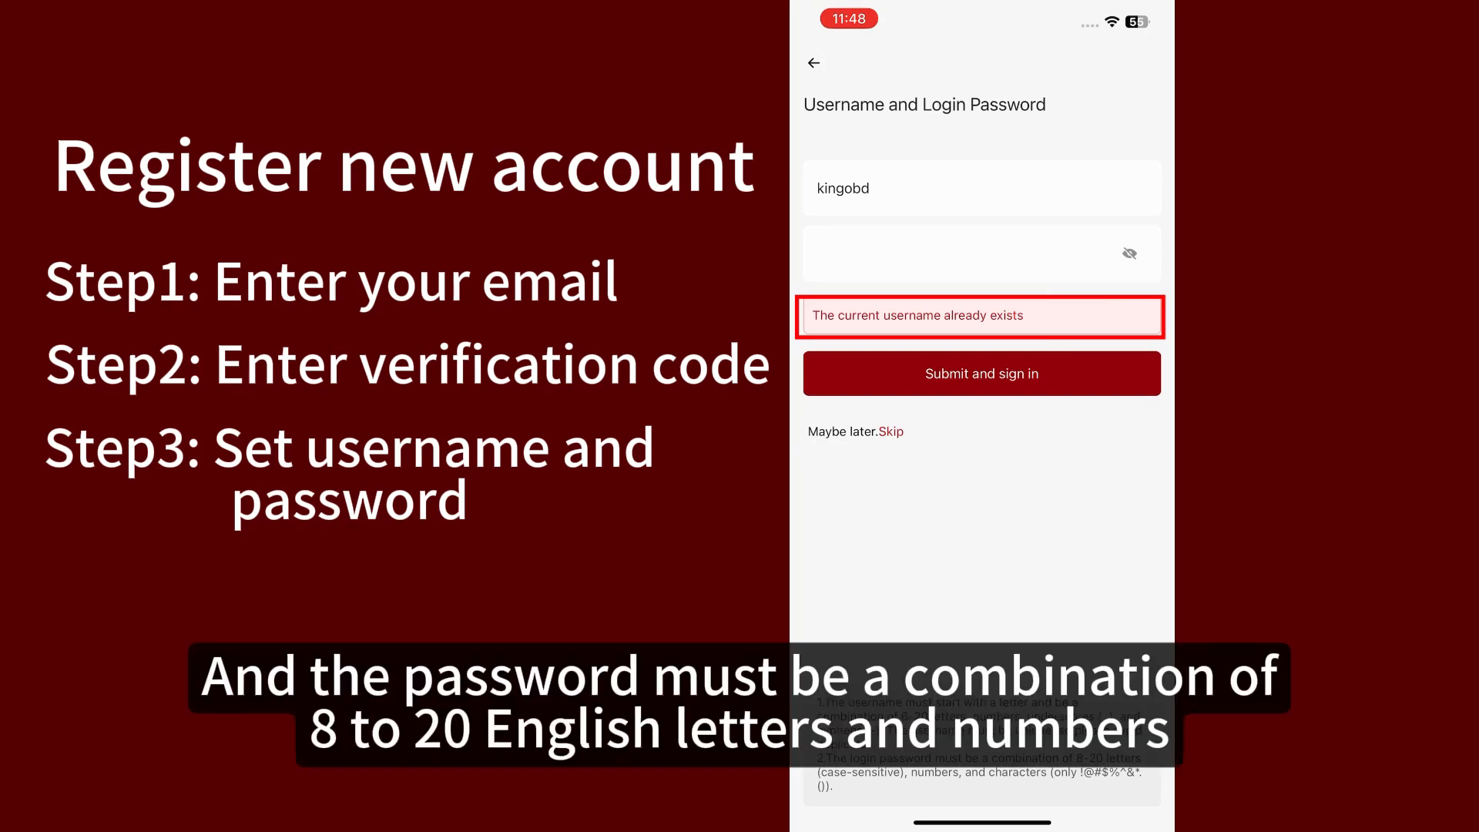
left_click(901, 187)
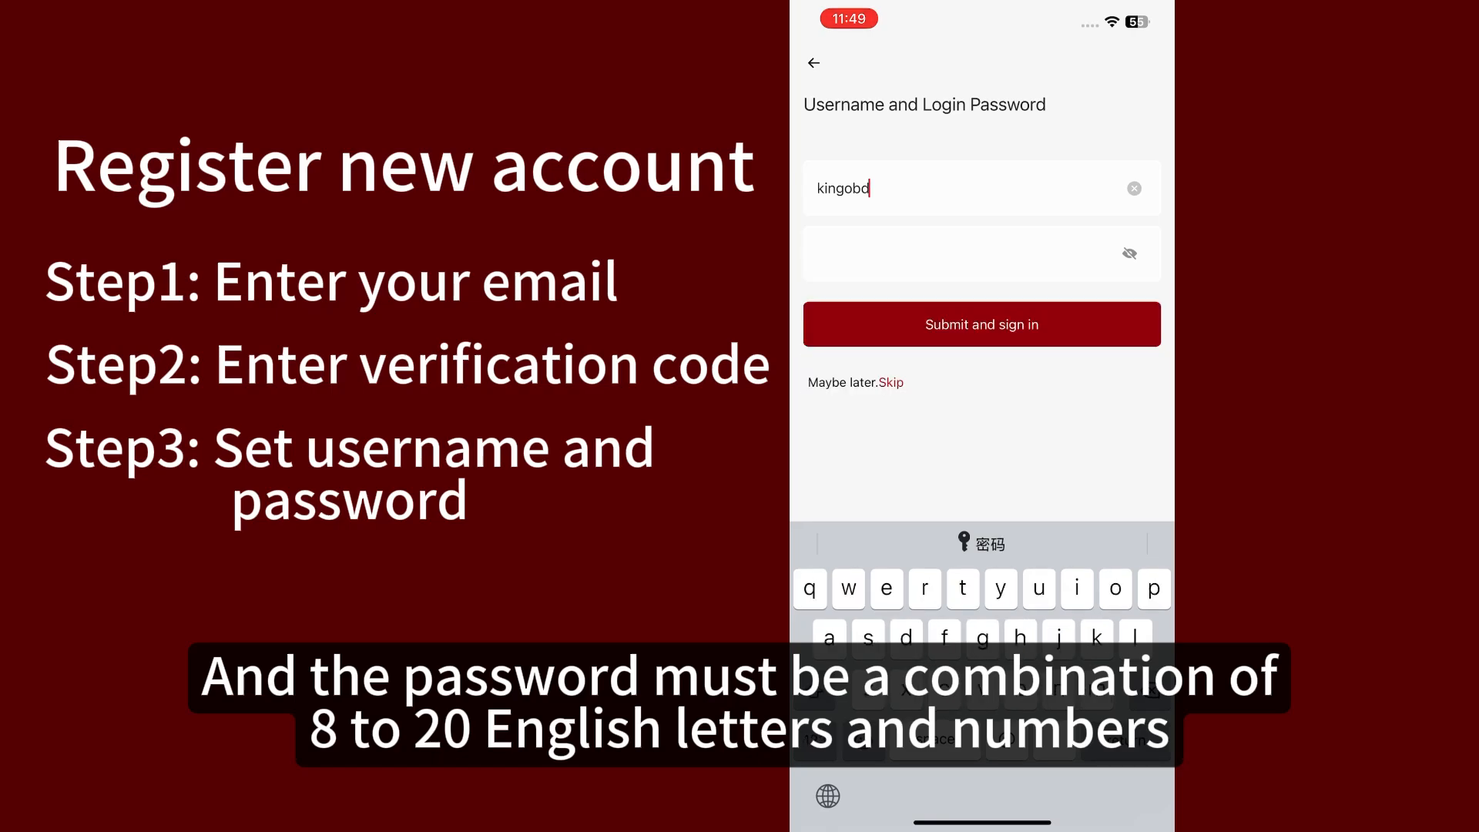
type("a")
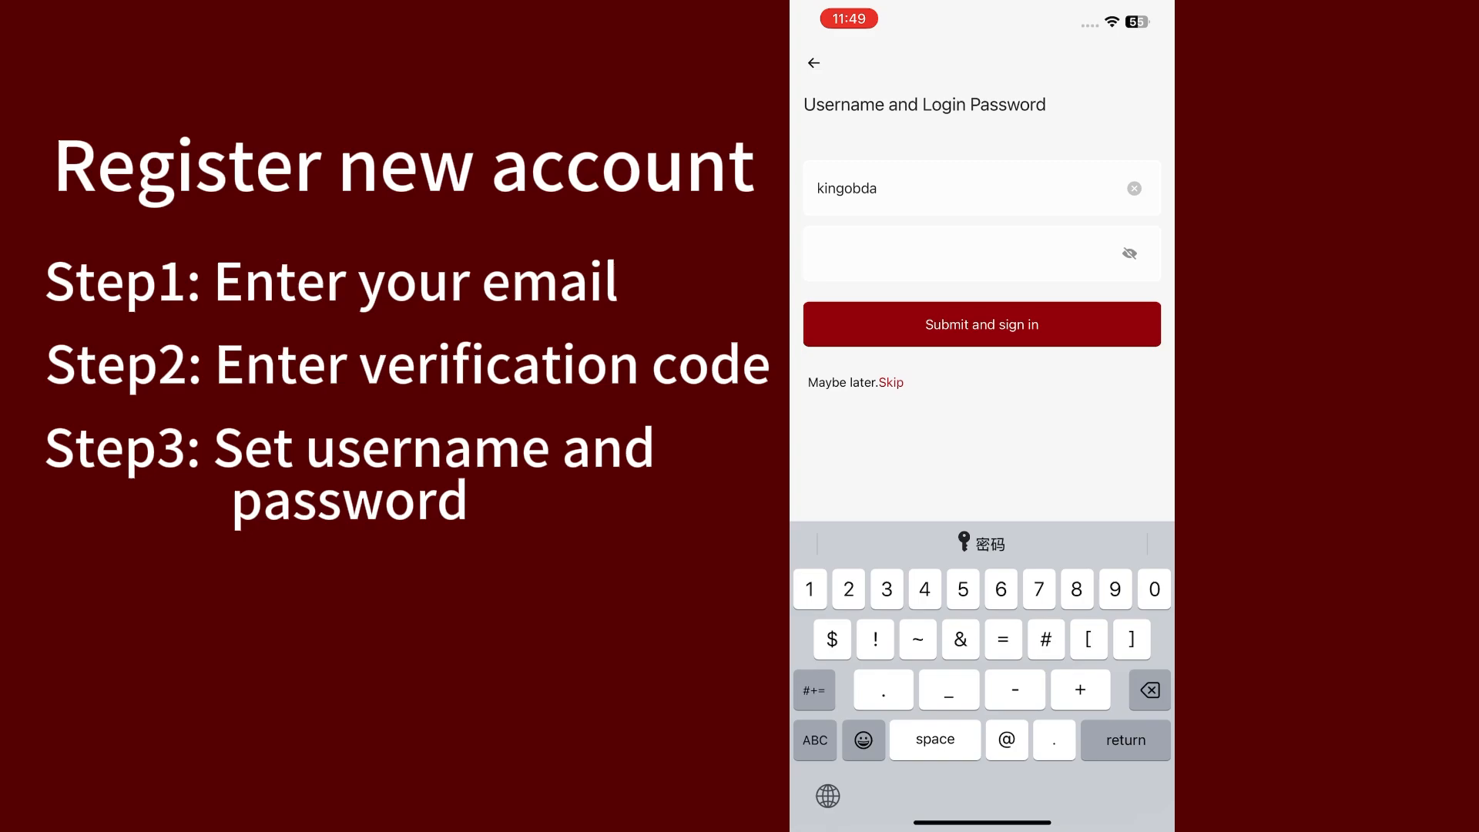
type("123")
left_click(983, 324)
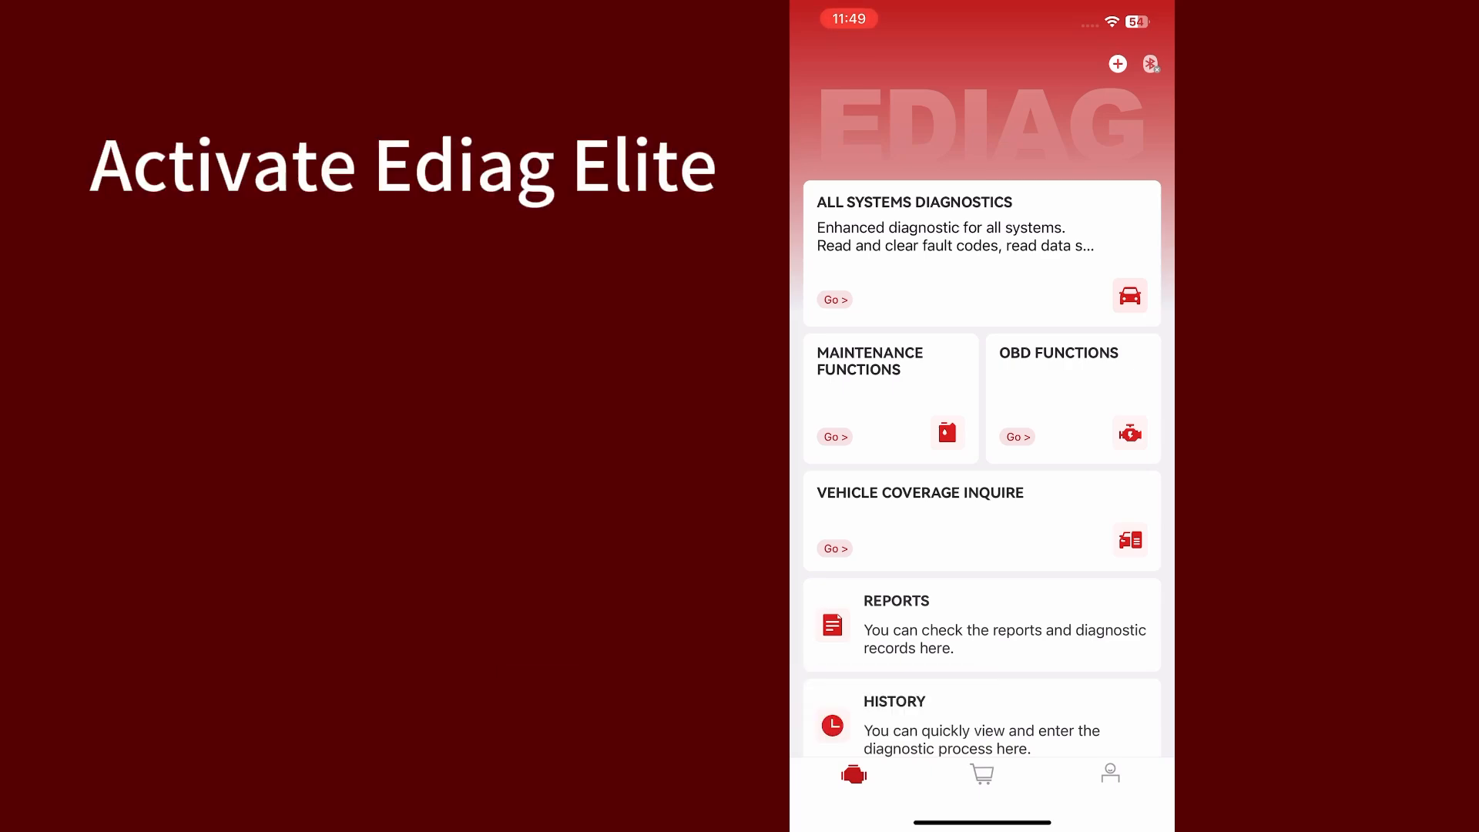
left_click(1119, 65)
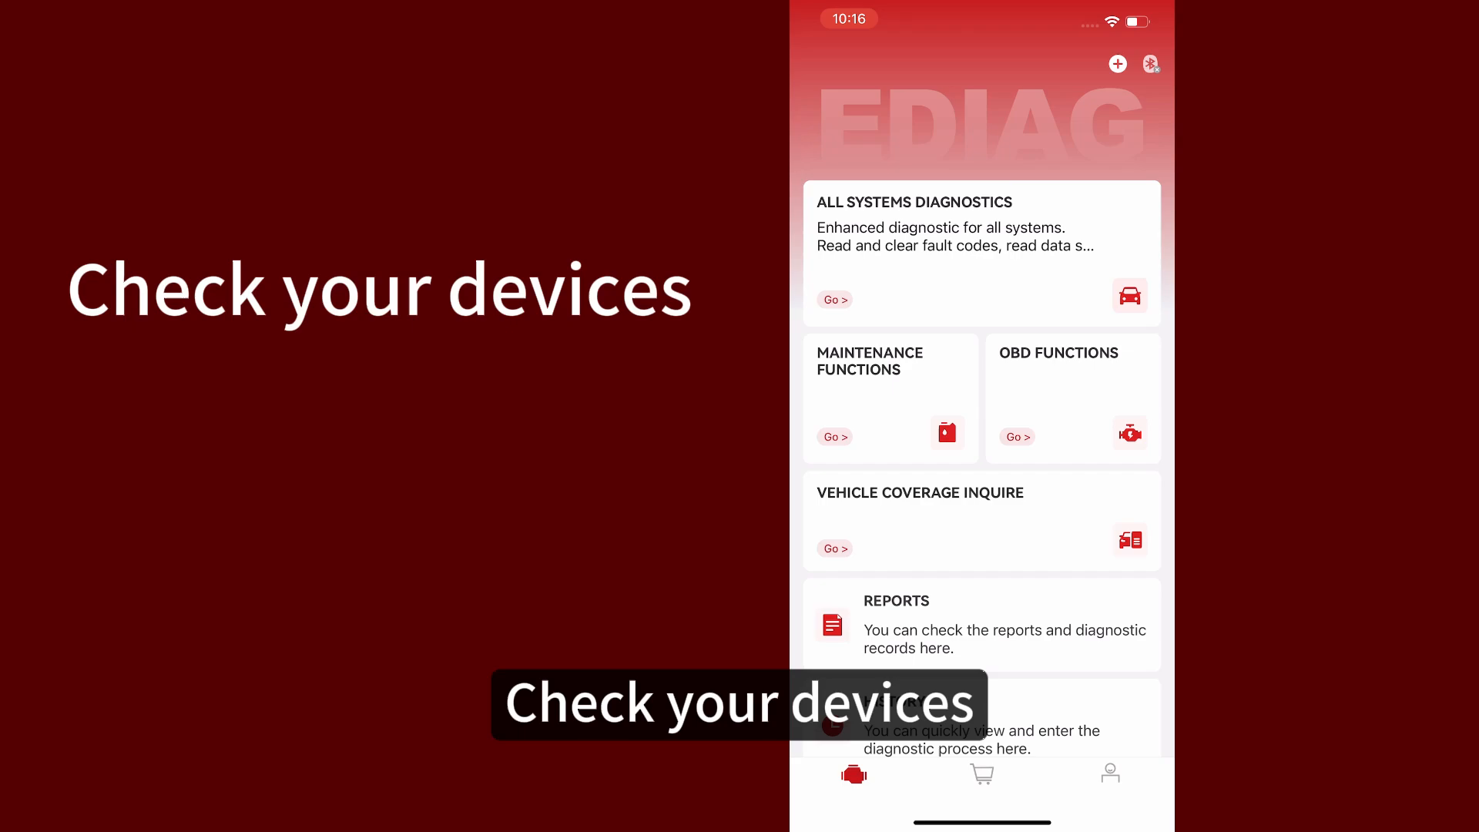
Show the full My Devices list under User Info with the activated Ediag Elite.
left_click(1111, 769)
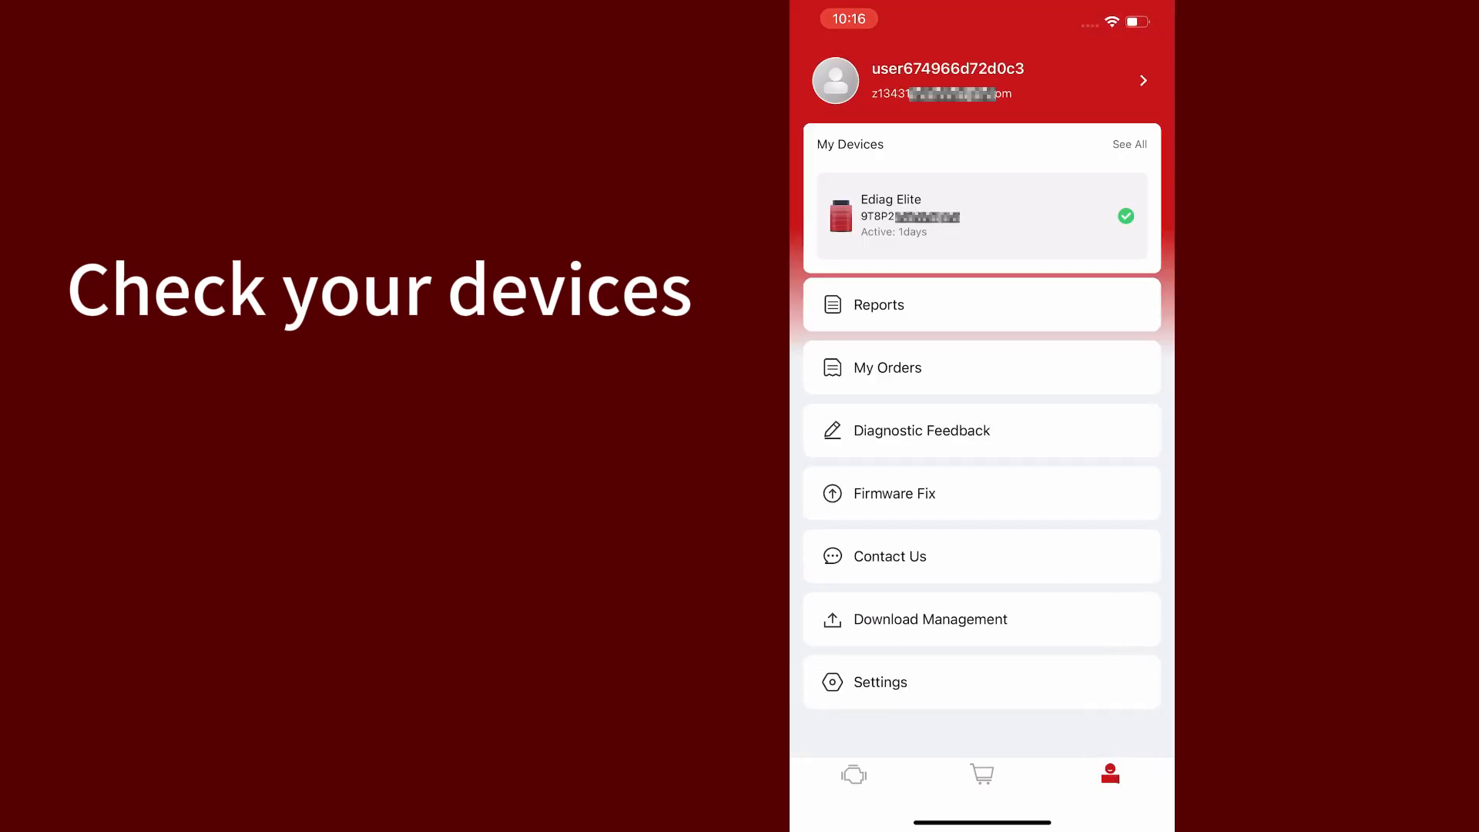
left_click(950, 219)
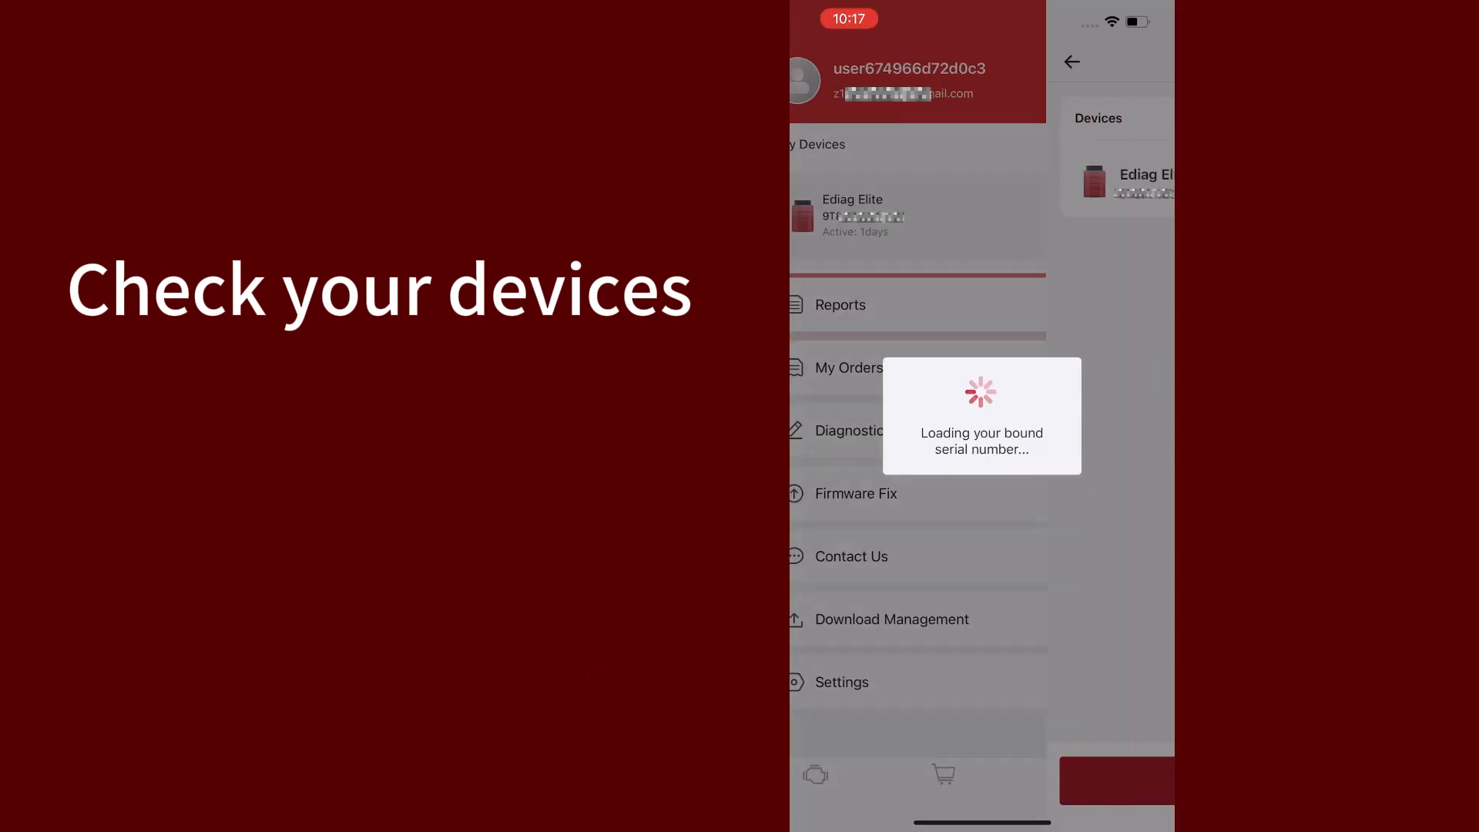